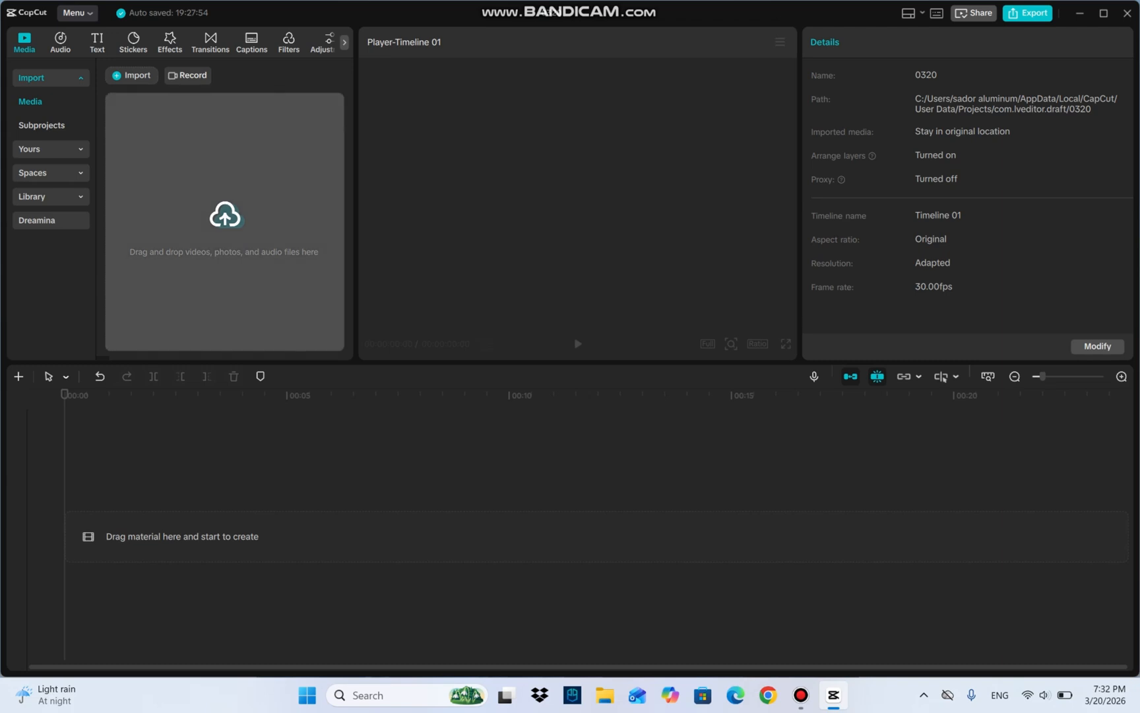
Step: Import the video 6804123-uhd_4096_2160_25fps from Downloads and add it to the timeline as the main clip
click(224, 218)
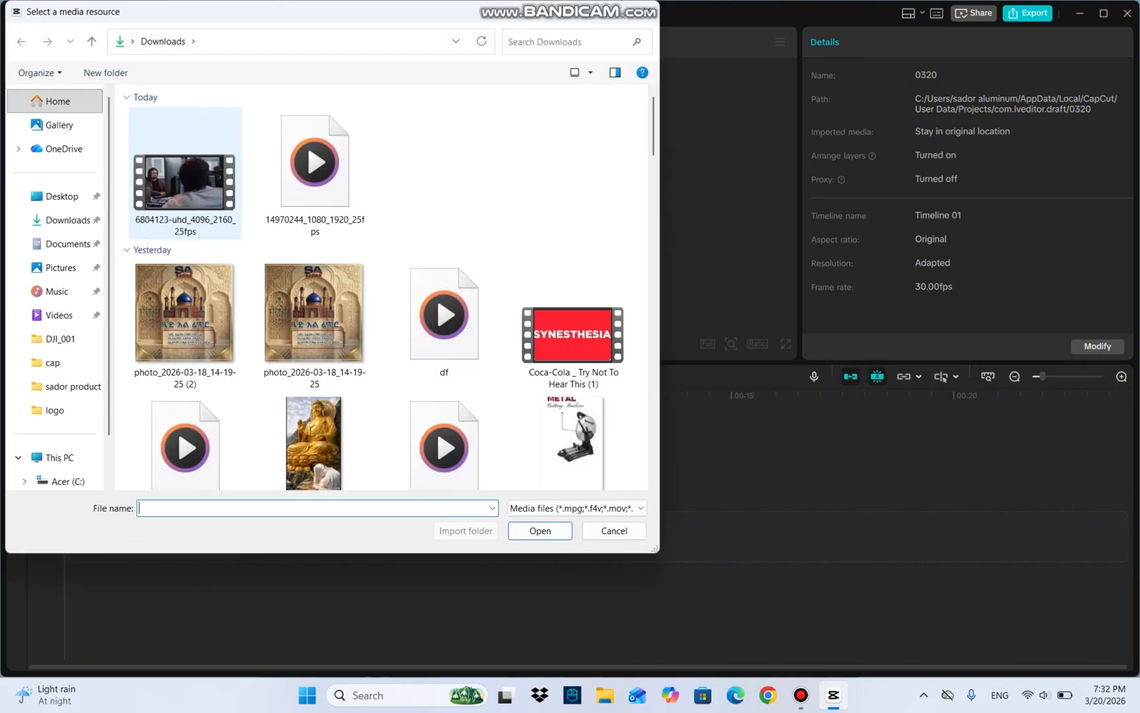
double_click(185, 182)
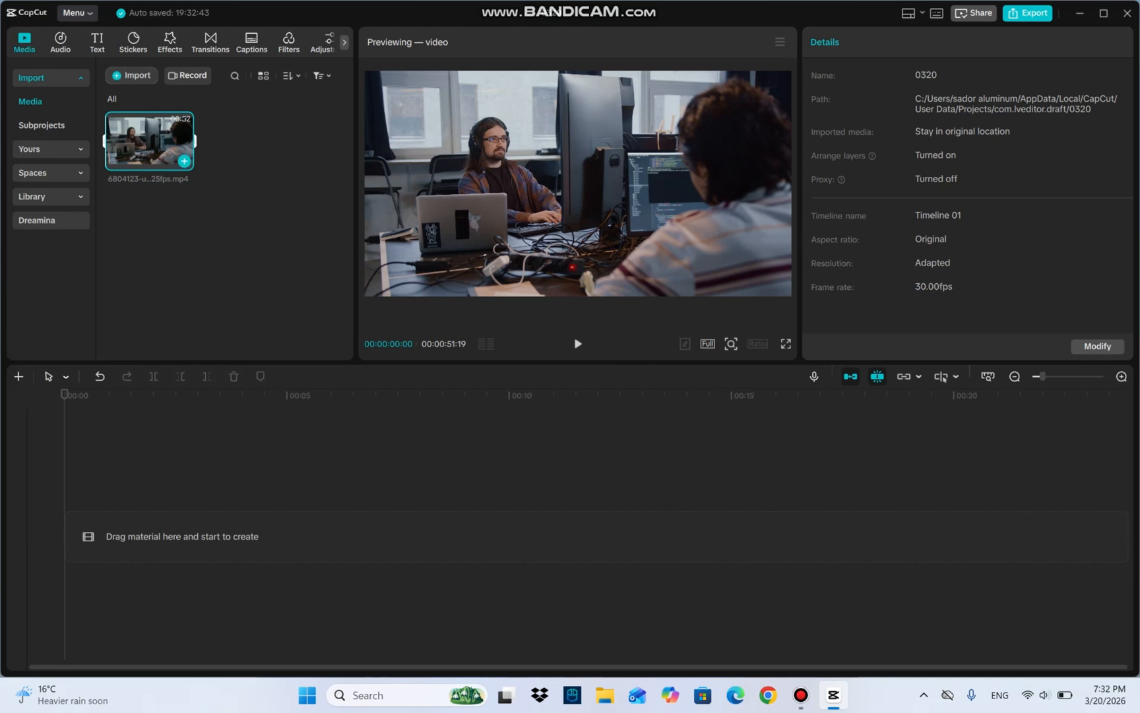
click(184, 161)
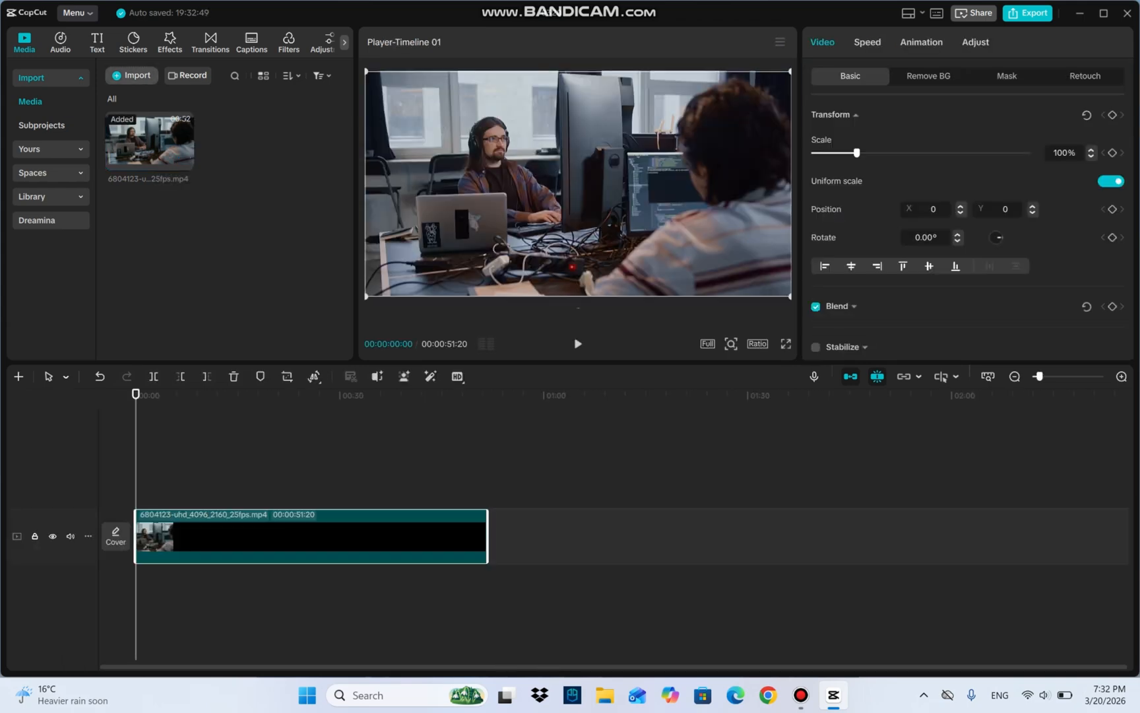
Step: Import the vertical video 14970244_1080_1920_25fps from Downloads and add it to the timeline
click(132, 75)
click(315, 169)
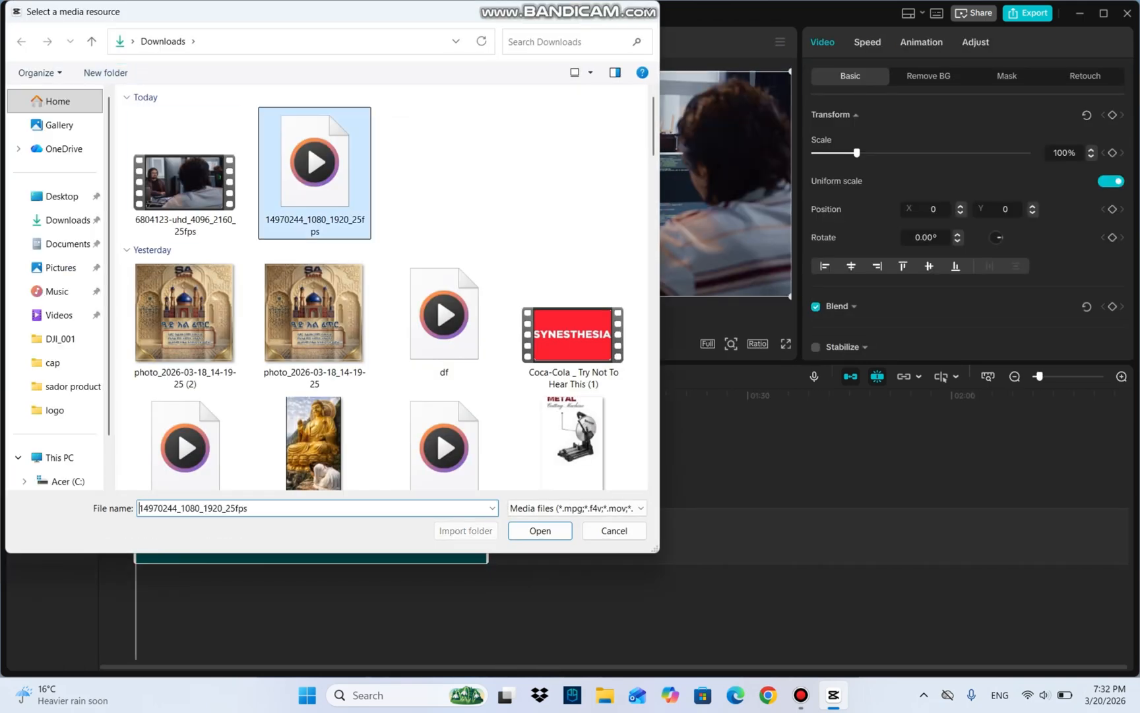
key(Return)
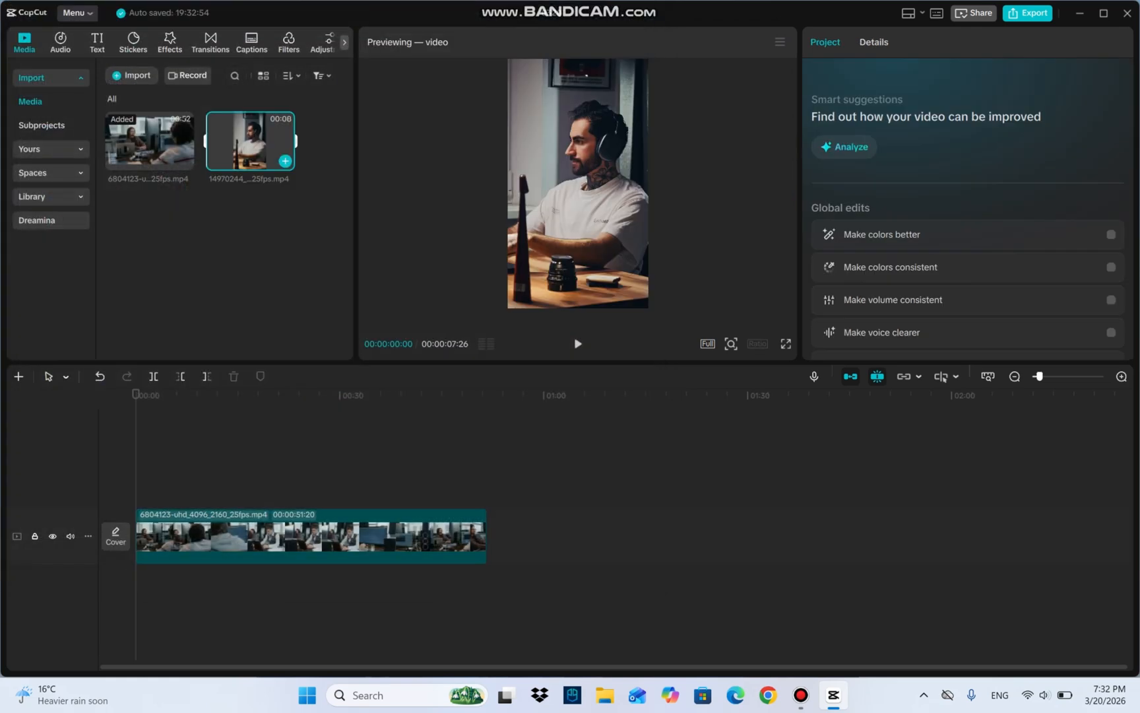
click(285, 161)
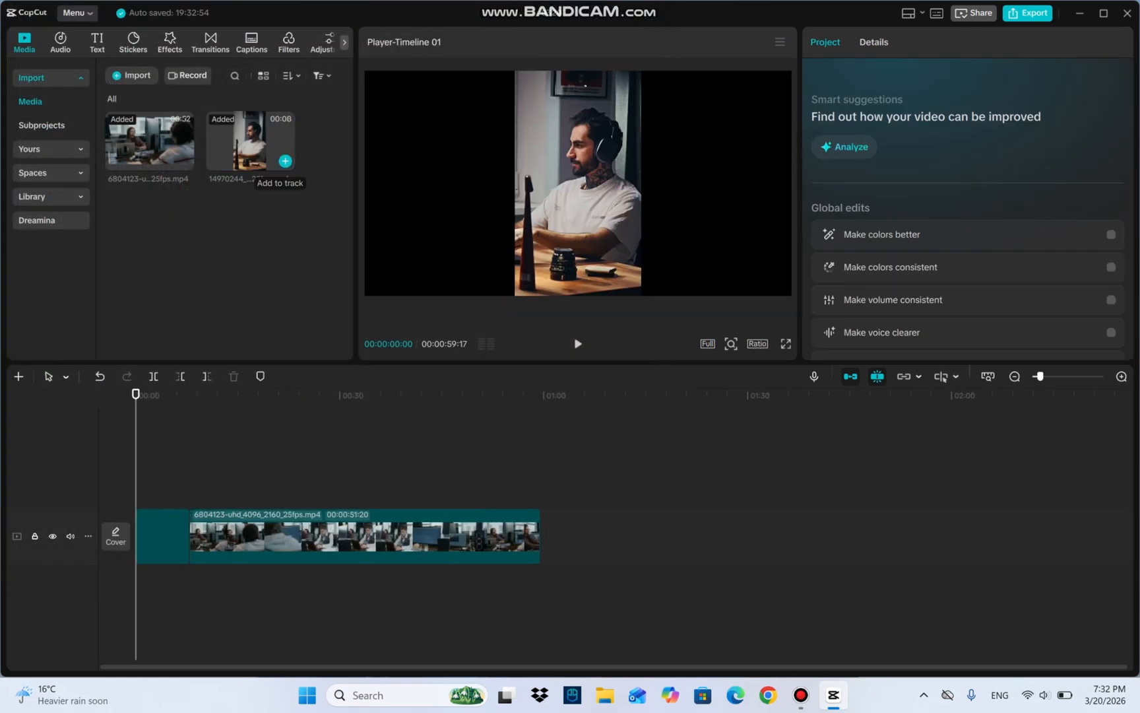
Step: Place the vertical clip on a track above the main video and shift it to the frame's right edge, at about X 1351, Y 0
drag(163, 536, 162, 487)
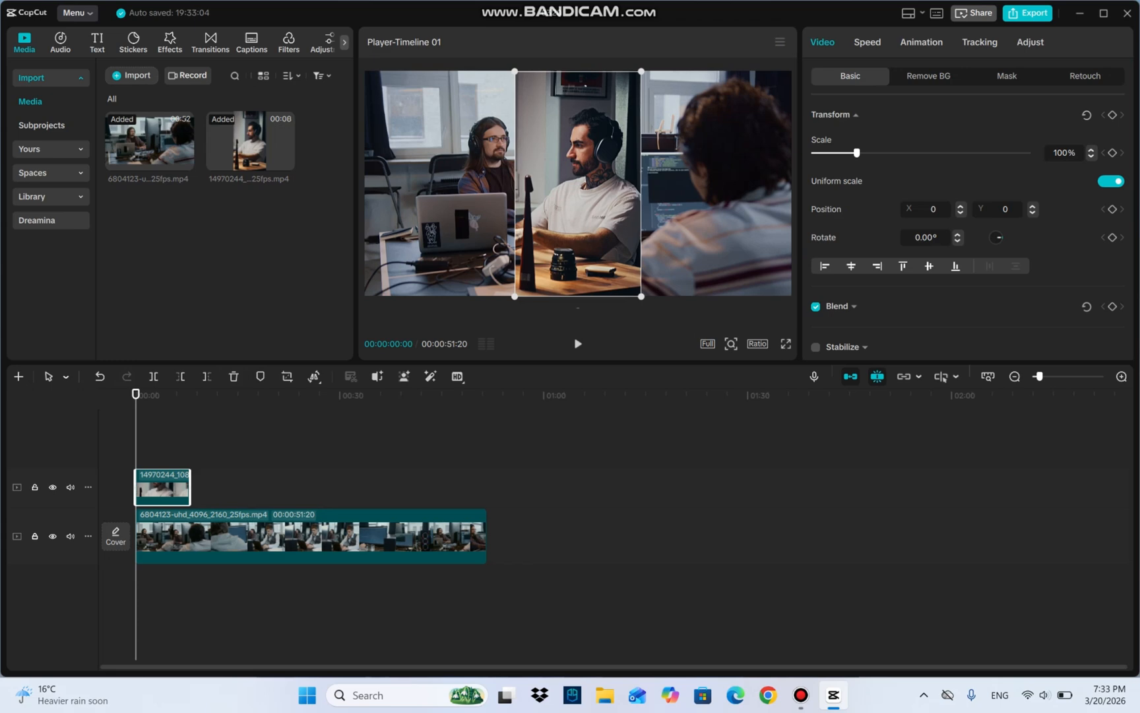
drag(578, 183, 728, 184)
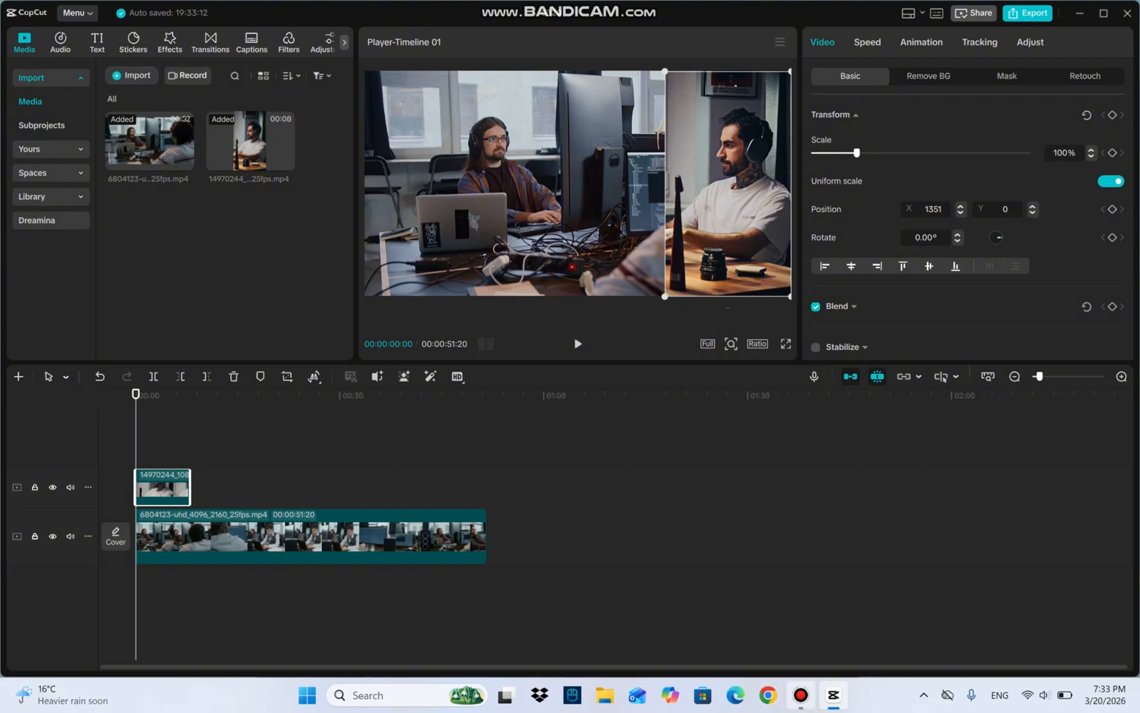
Step: Apply a Rectangle mask to the overlay clip and fit it around the man's head, at about X 131, Y 359
mouse_move(801, 694)
click(1007, 75)
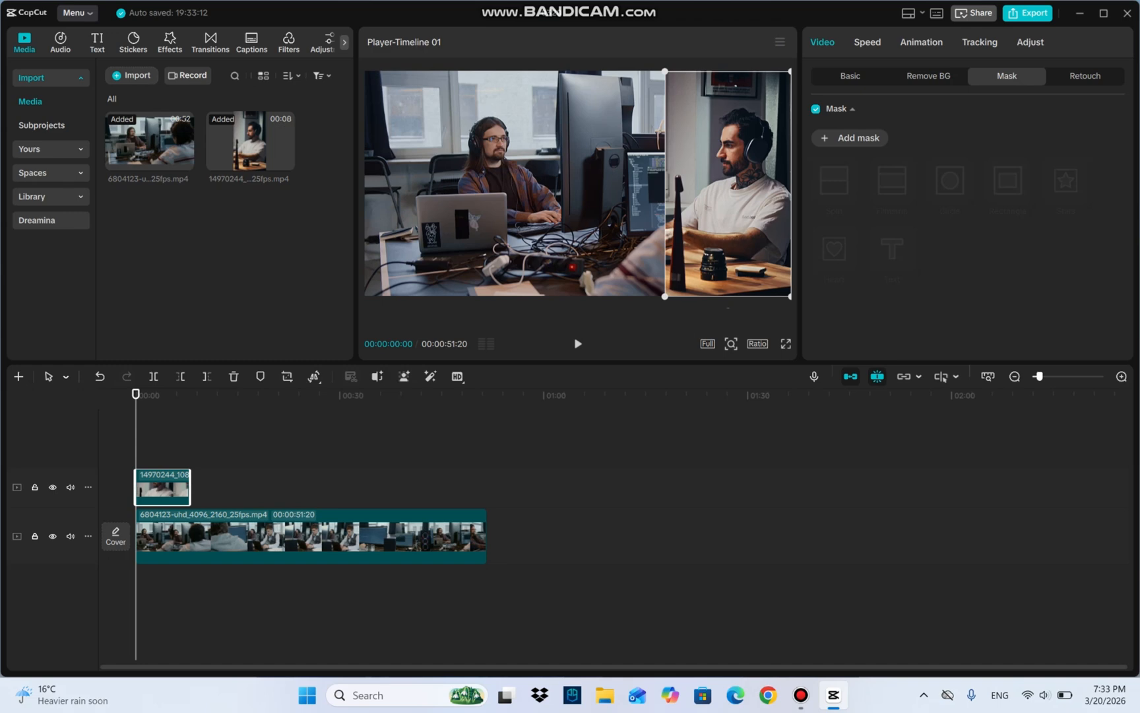
click(1007, 180)
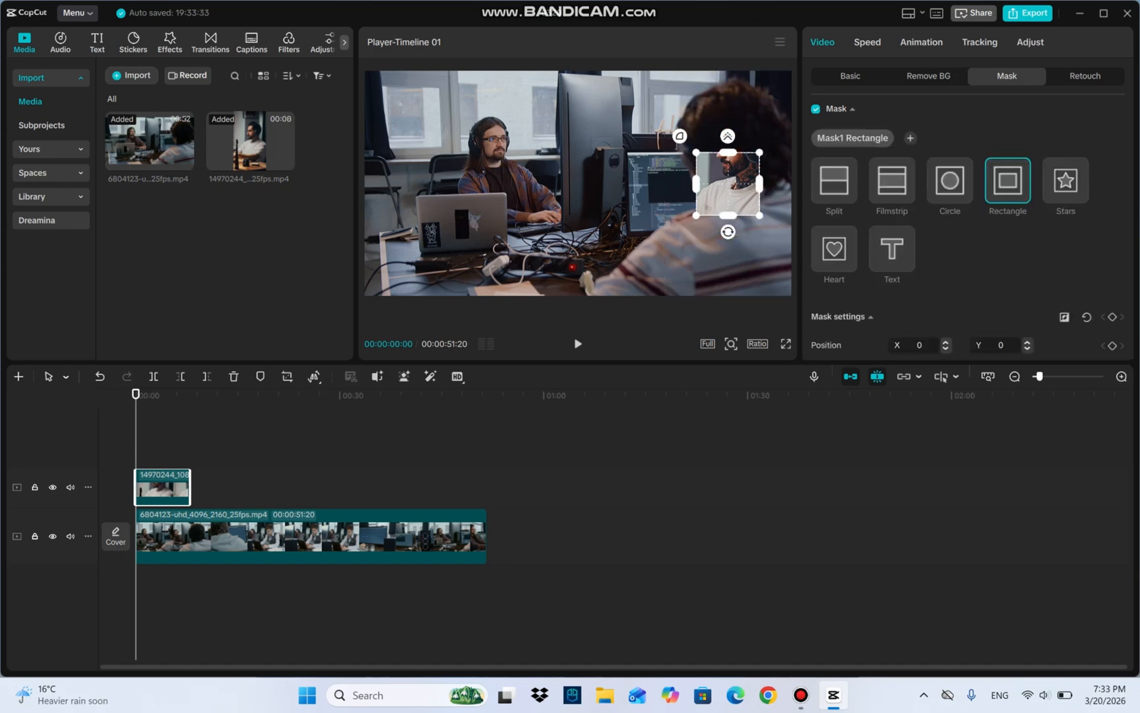
drag(728, 184, 780, 182)
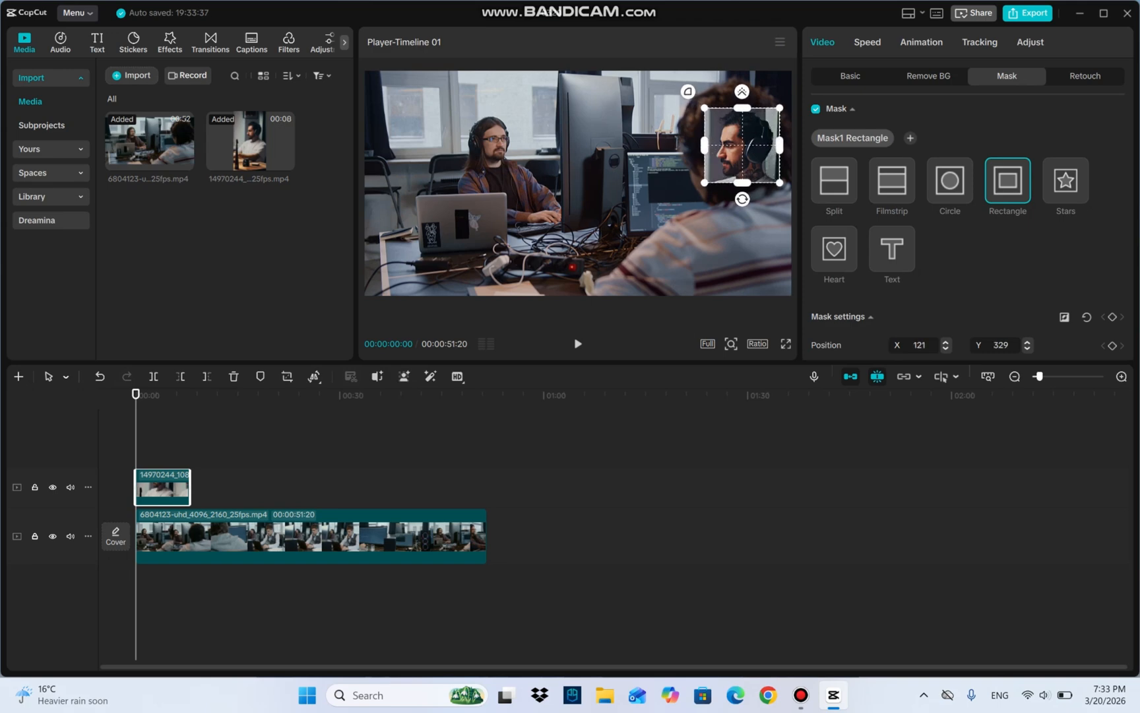
drag(742, 145, 744, 141)
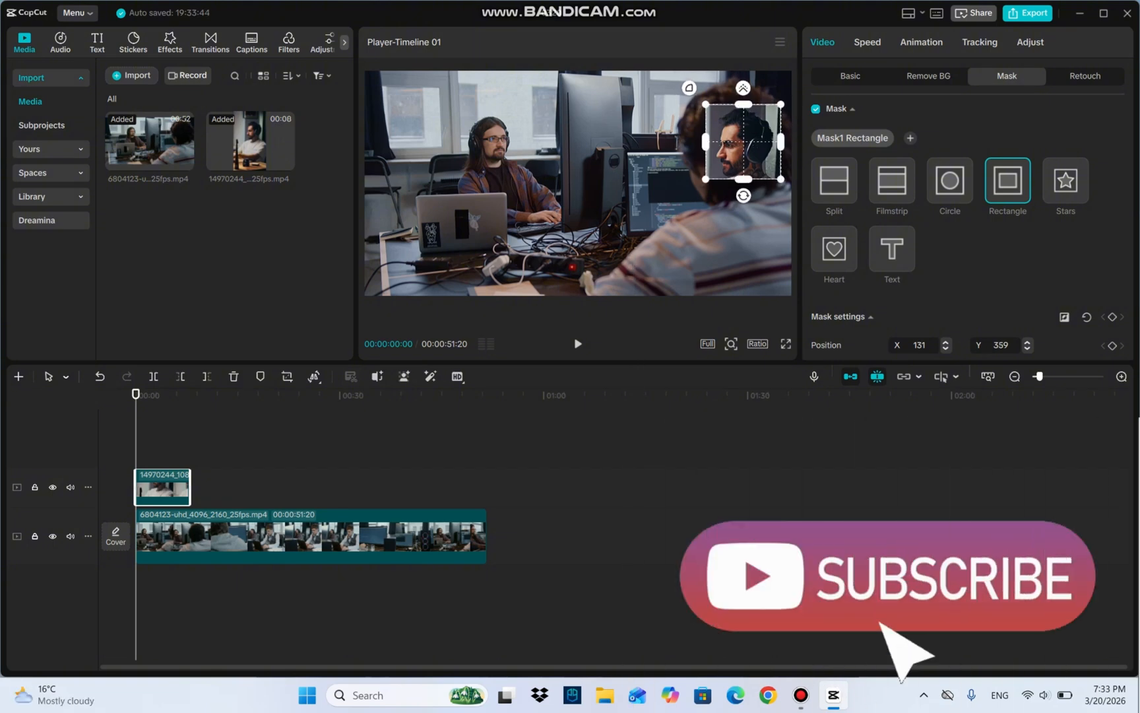
Step: Apply a Circle mask to the overlay clip around the man's head, at about X 141, Y 329, and preview the first seconds
click(949, 181)
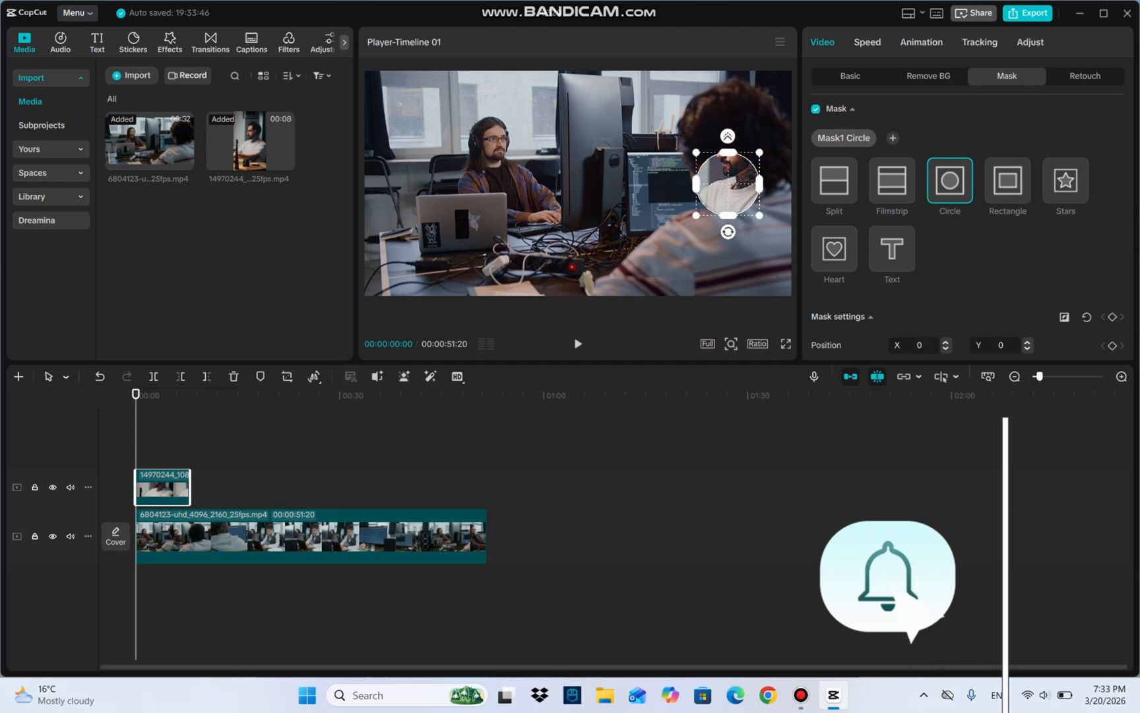
drag(727, 184, 791, 184)
drag(748, 140, 745, 145)
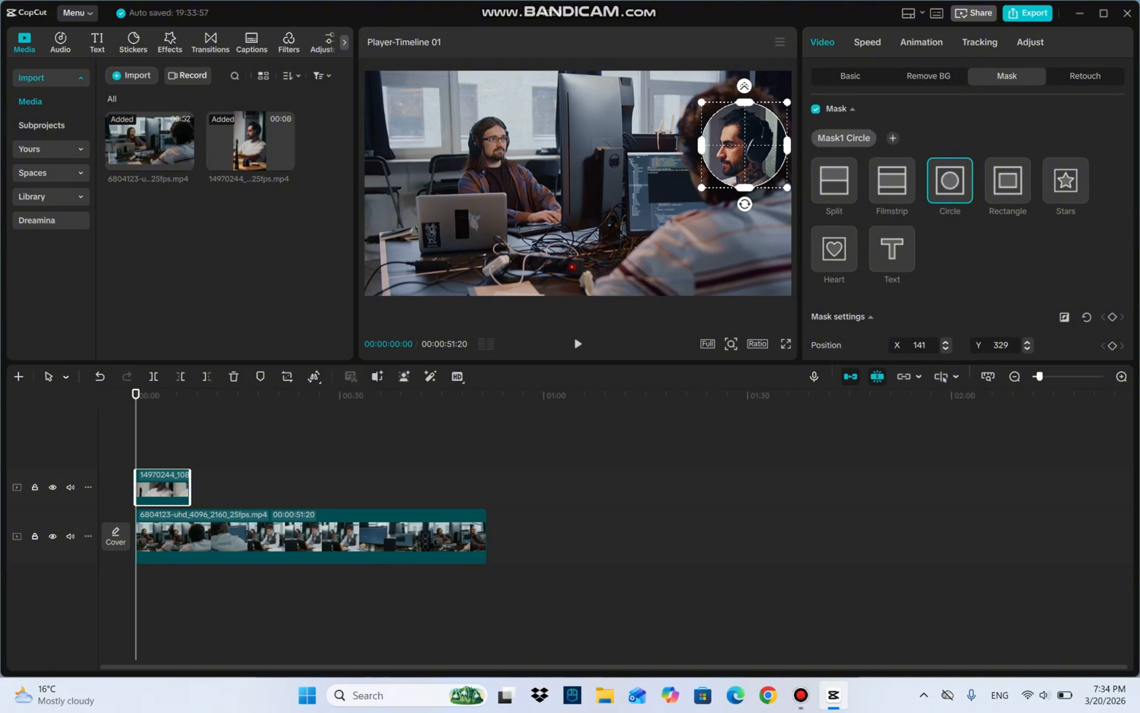
key(space)
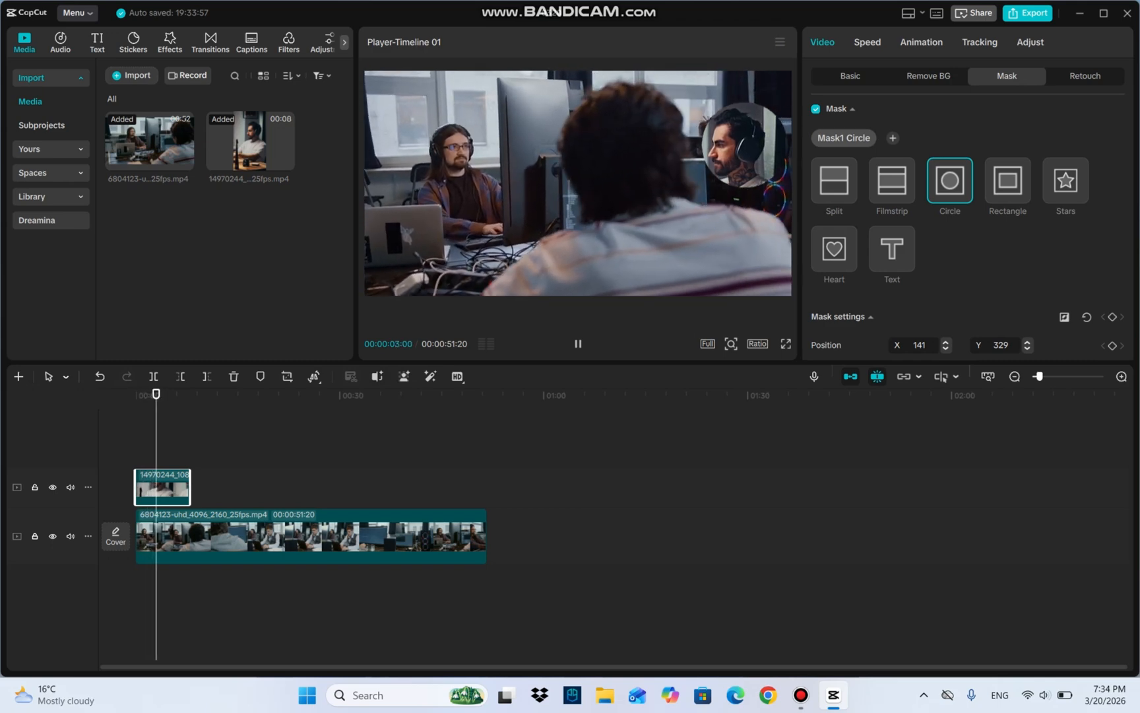
key(space)
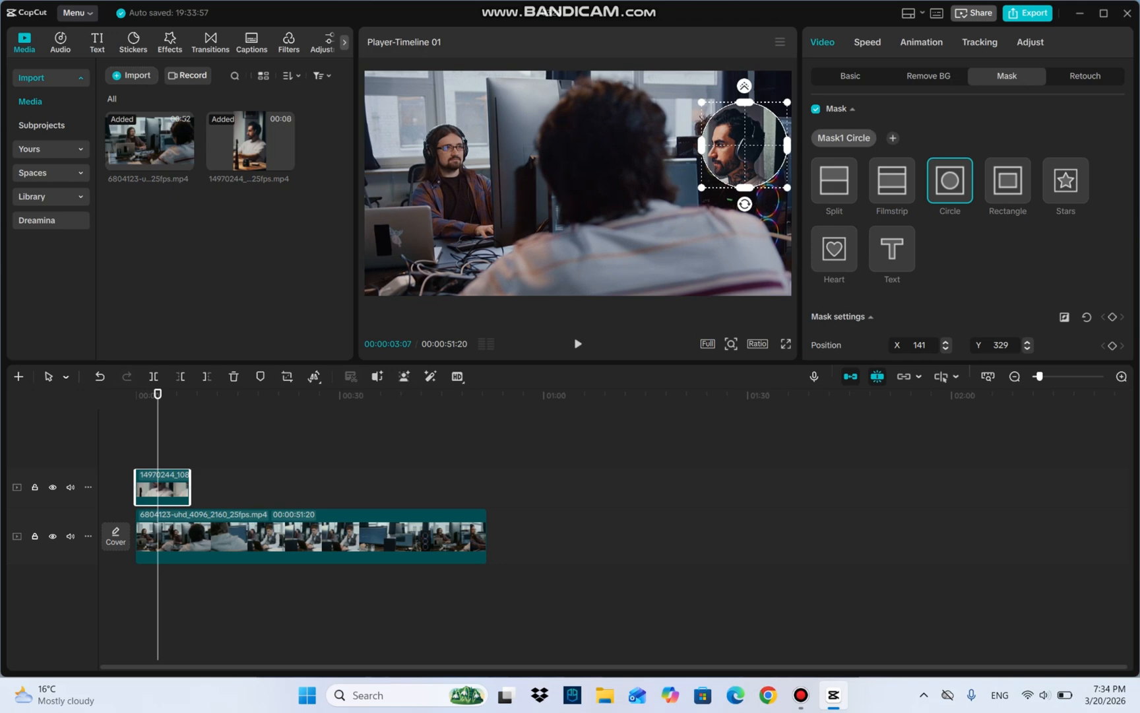
Step: Move the overlay with its mask disabled to about X -1507, Y -952, then re-enable the circle mask and recentre it at about X 45, Y 349
click(815, 109)
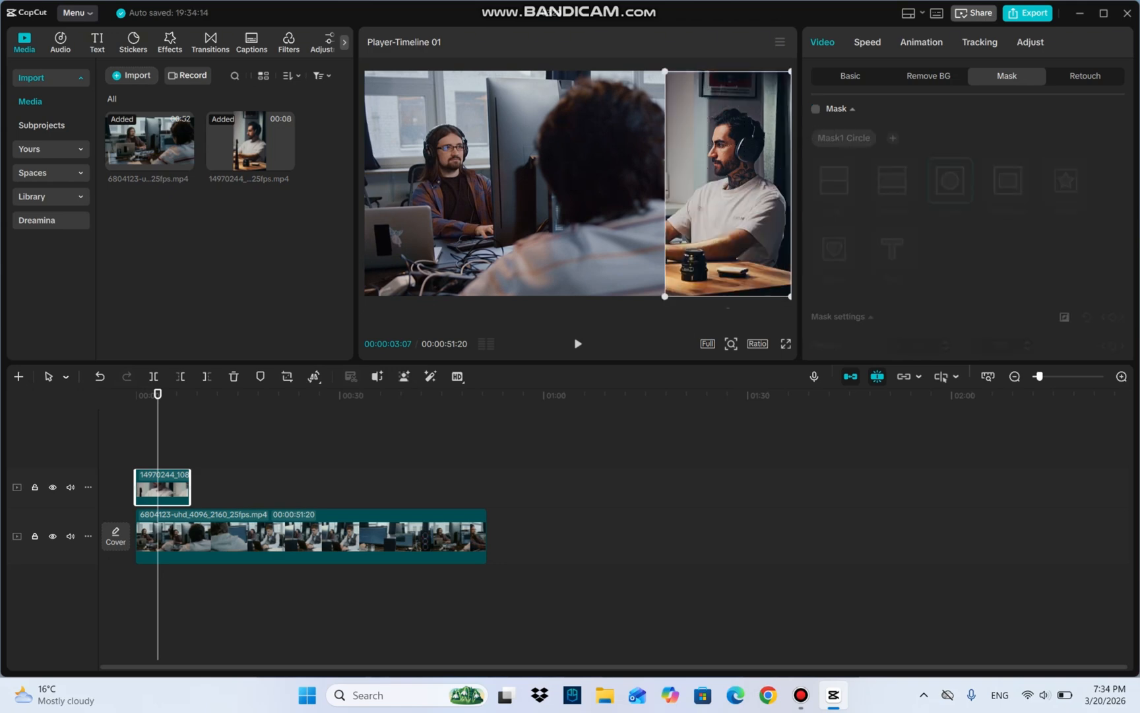
drag(728, 183, 410, 290)
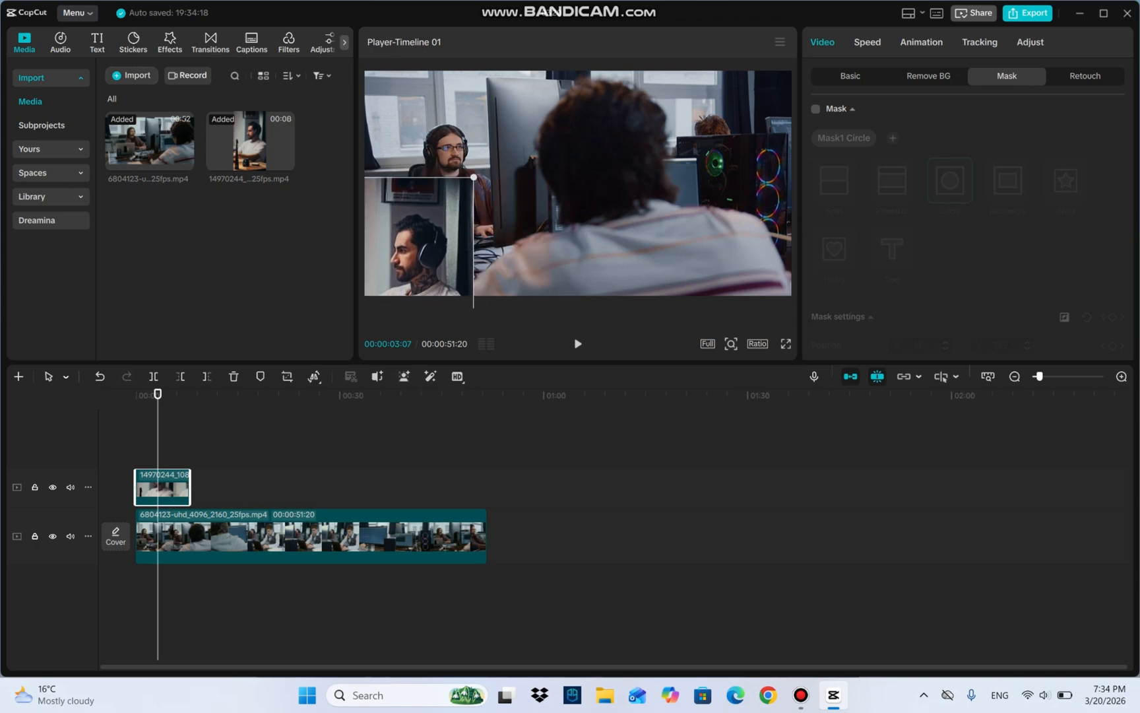
click(815, 109)
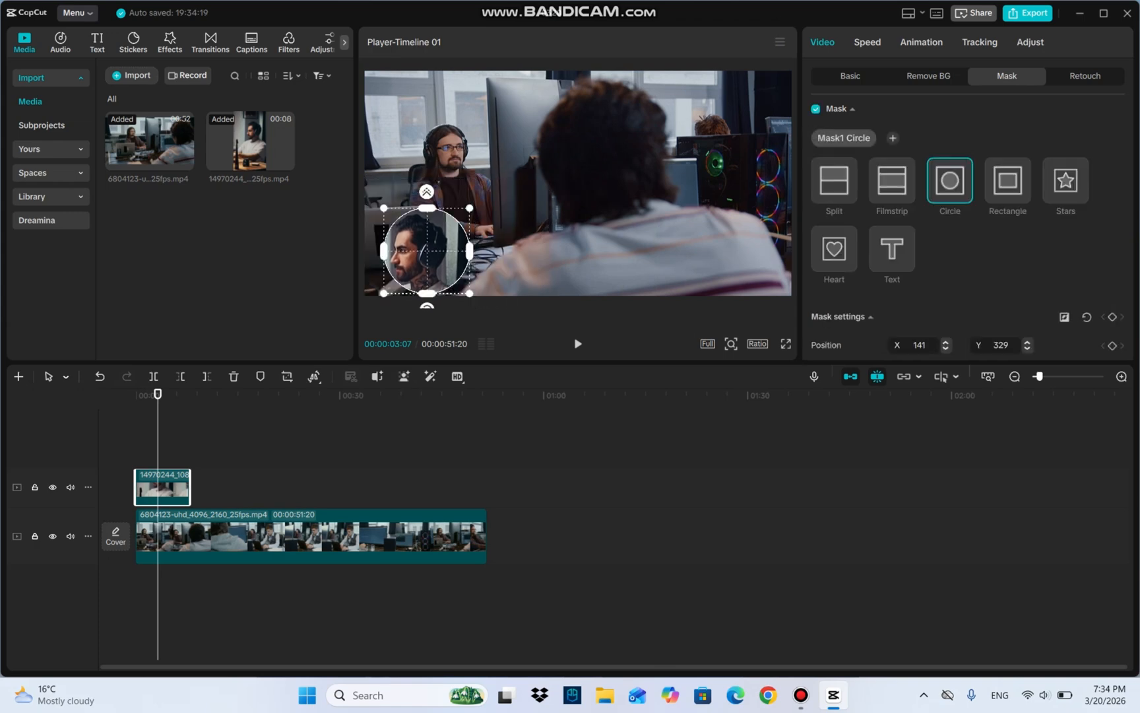
drag(427, 251, 415, 249)
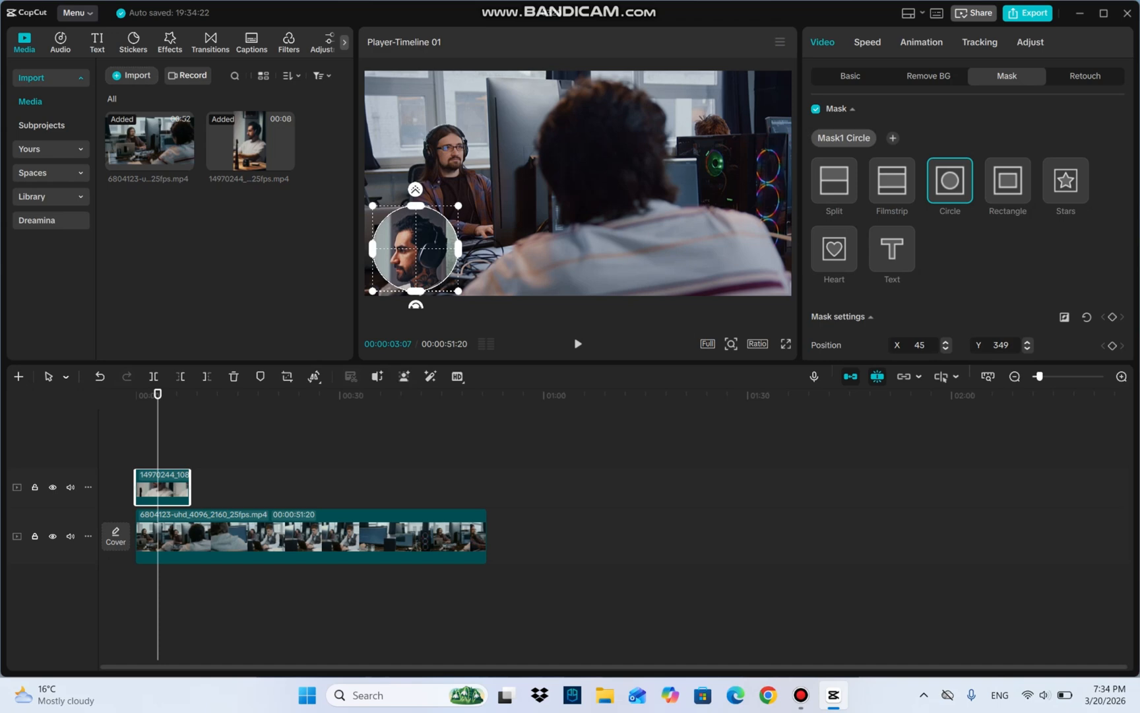
Step: Animate the overlay with a Transform keyframe at 00:00:03:07 and a position keyframe at 00:00:05:00 in the frame's upper-right corner, about X 1437, Y 210
click(850, 76)
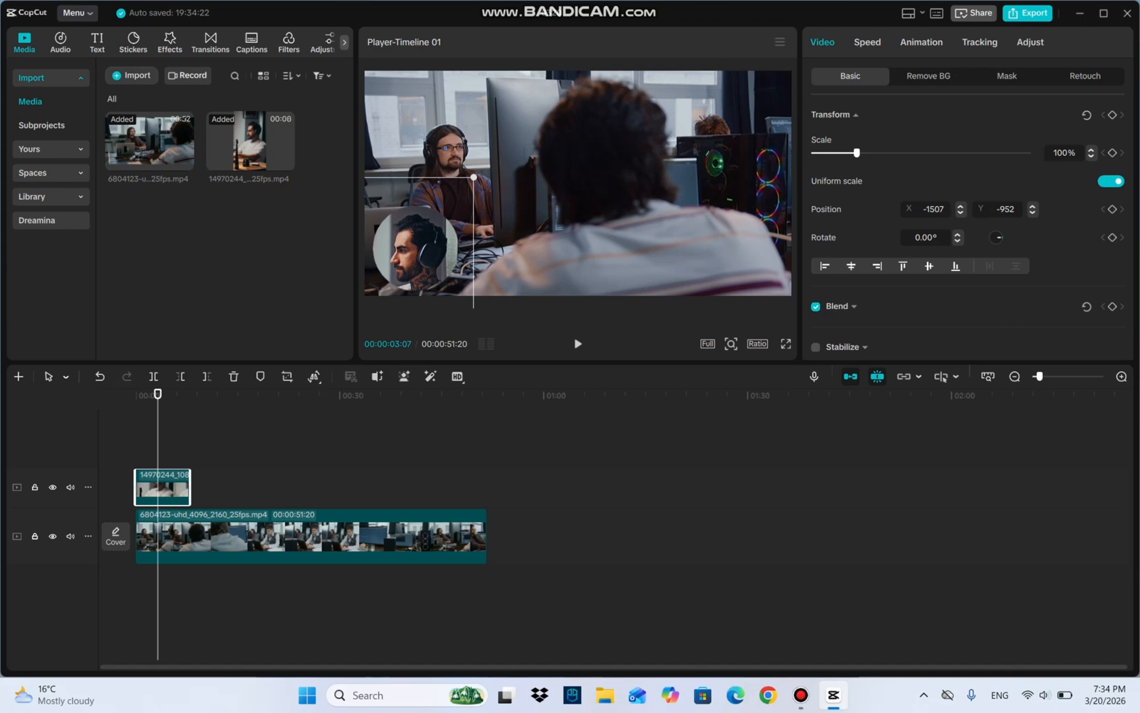
click(1113, 114)
drag(157, 394, 169, 393)
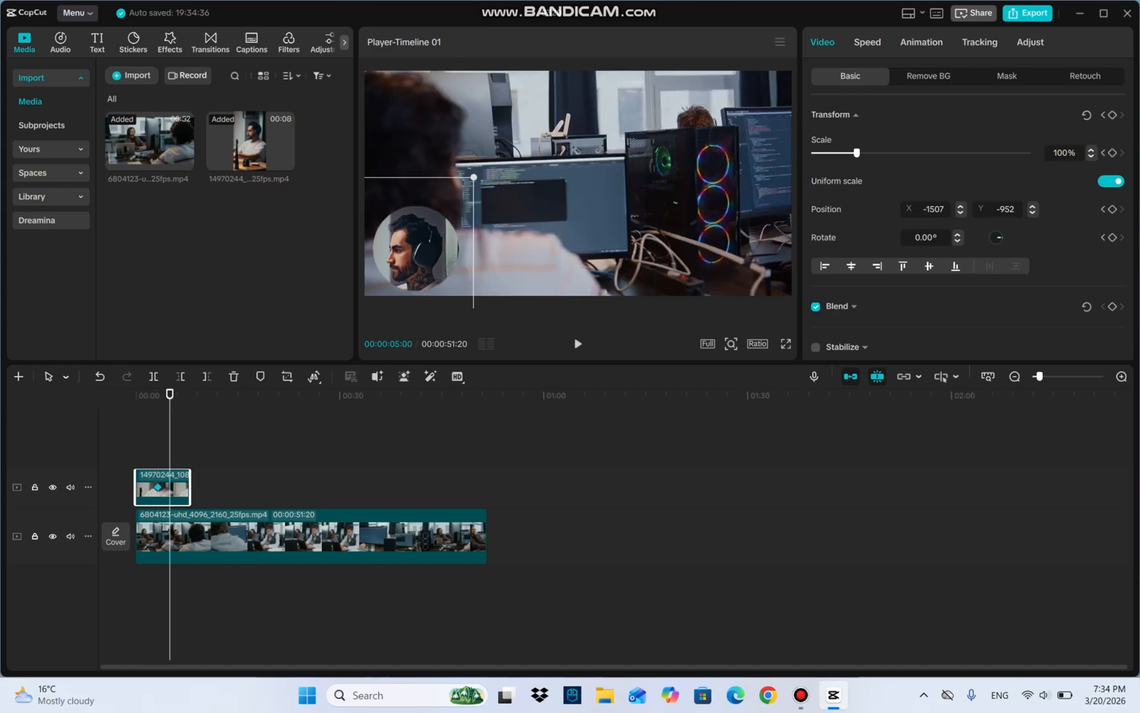
drag(416, 249, 417, 206)
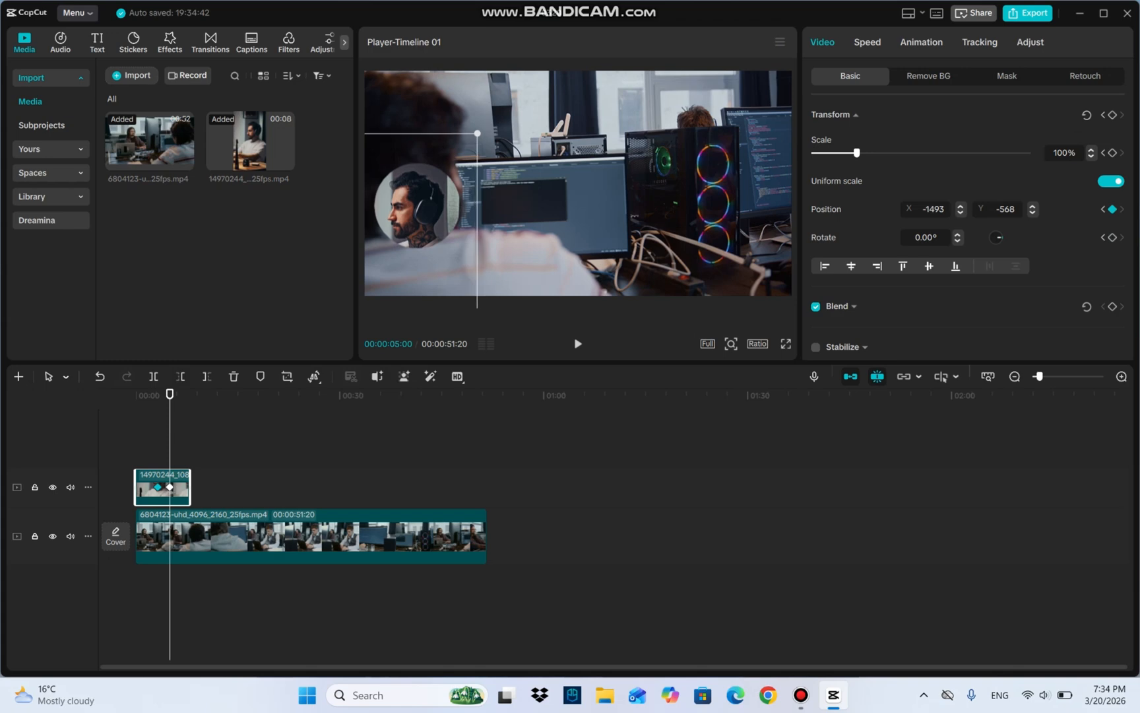
drag(417, 206, 740, 118)
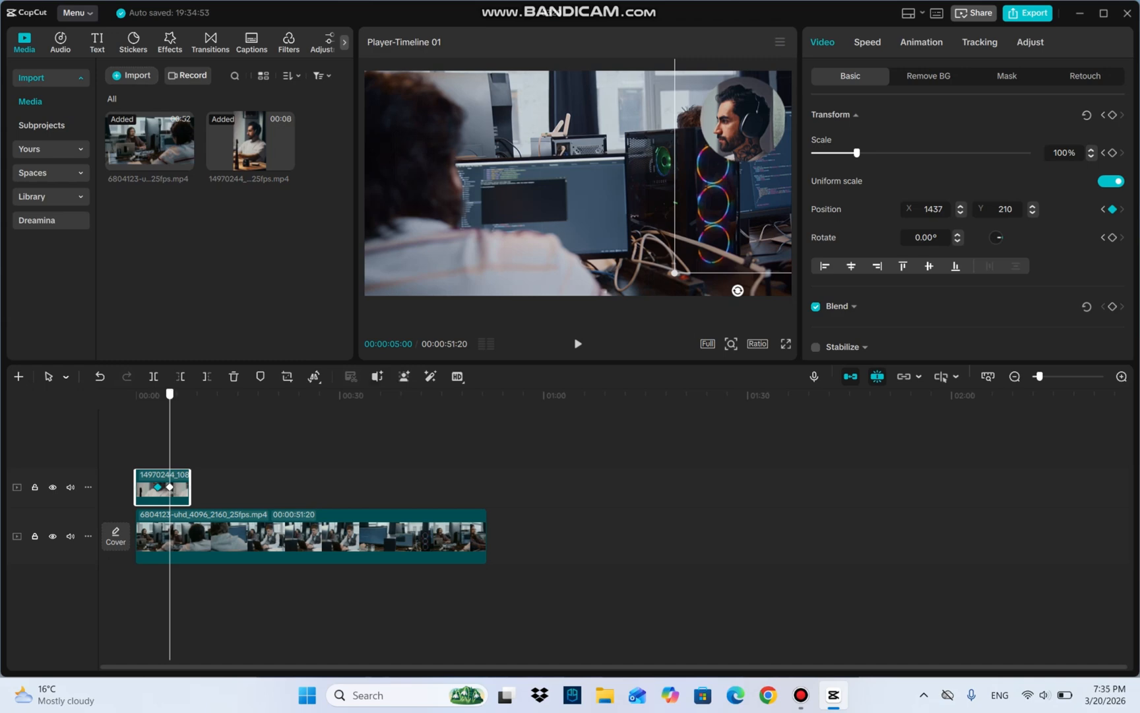
Step: Play the timeline from the start to review the overlay's movement, and return the playhead to the beginning
drag(170, 393, 135, 394)
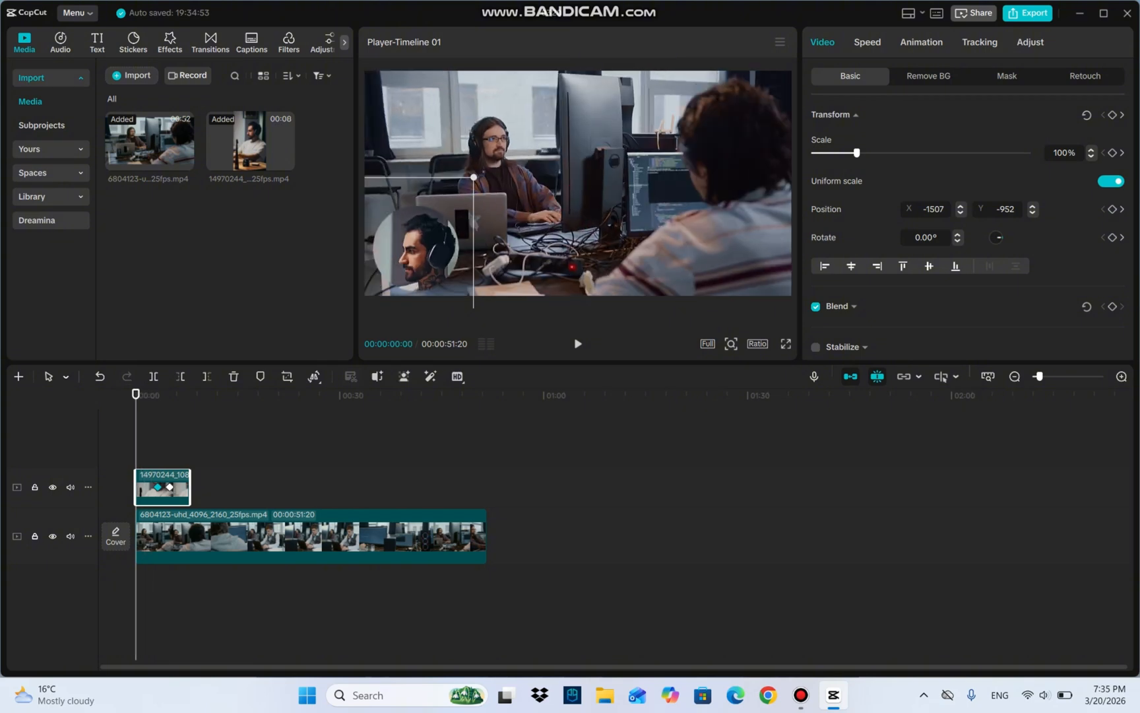
key(space)
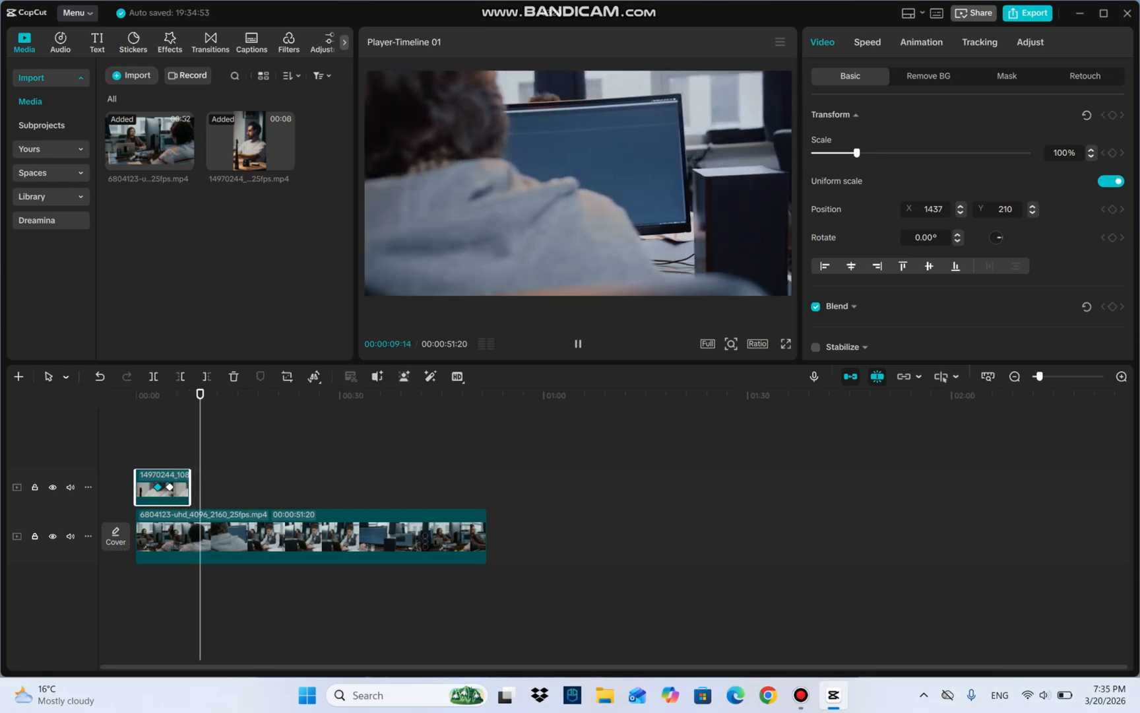
key(space)
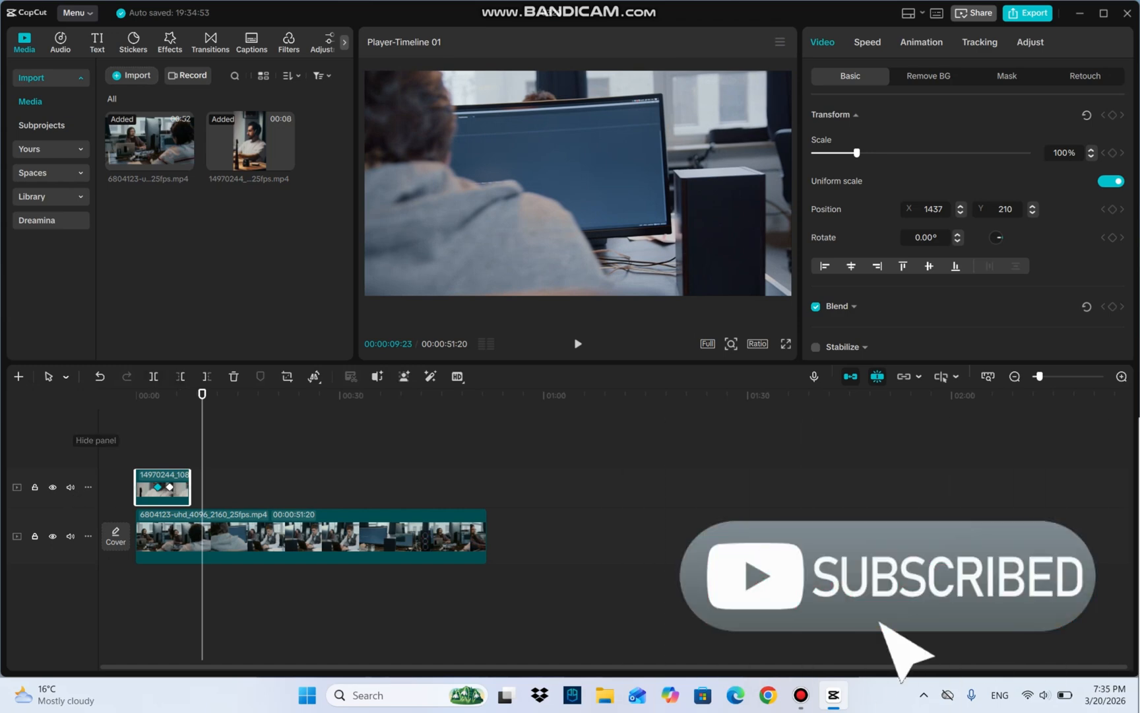
drag(202, 394, 136, 393)
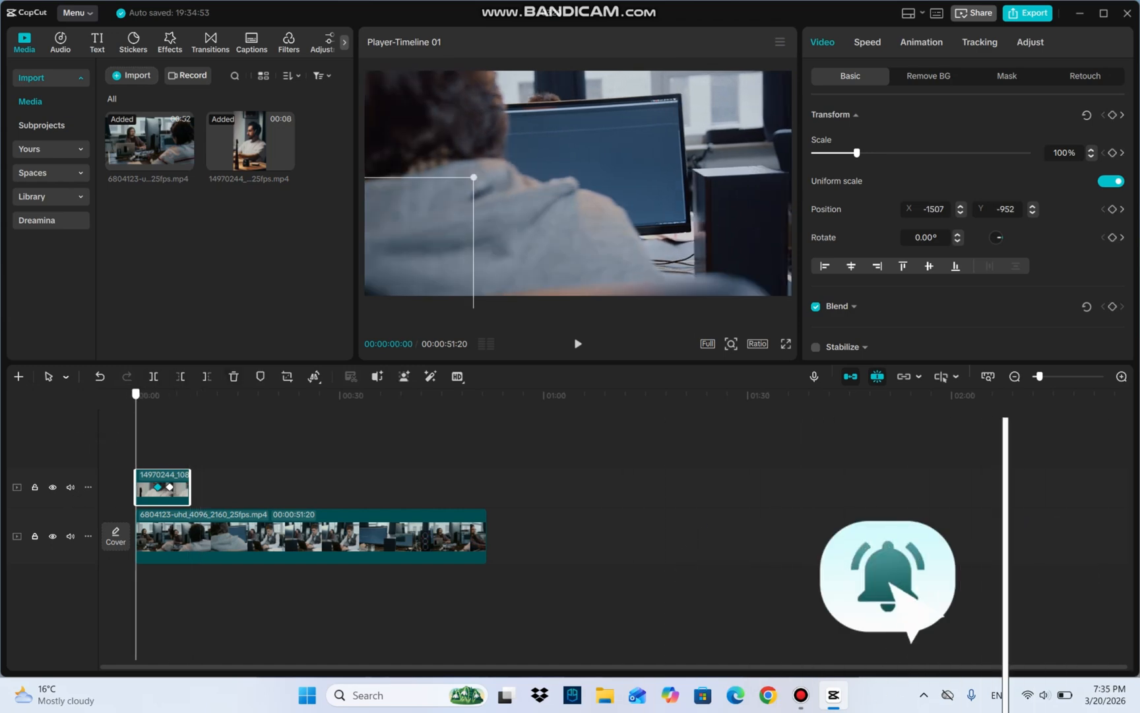